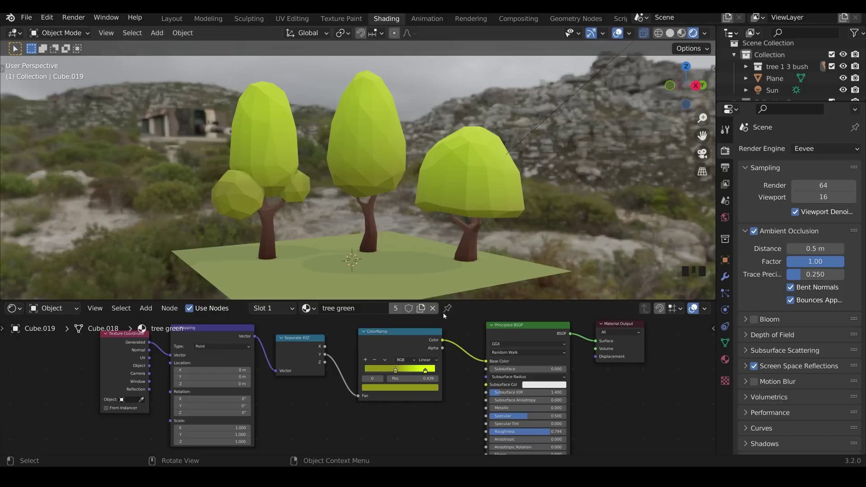
Reconnect the ColorRamp colour to Base Color, then select the tree canopy.
left_click_drag(481, 361, 478, 364)
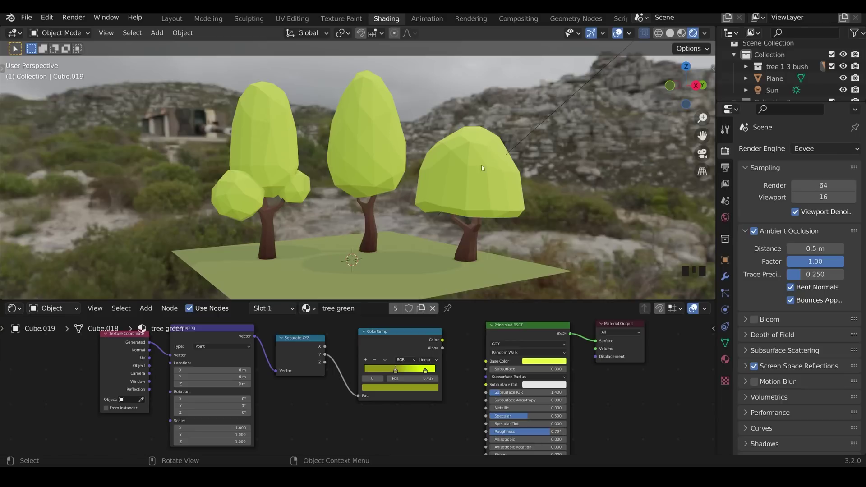
left_click_drag(443, 340, 486, 361)
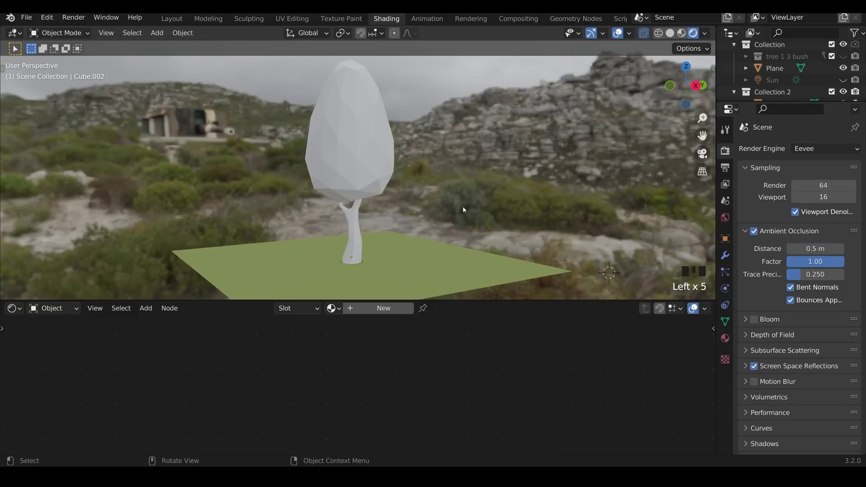
left_click(377, 177)
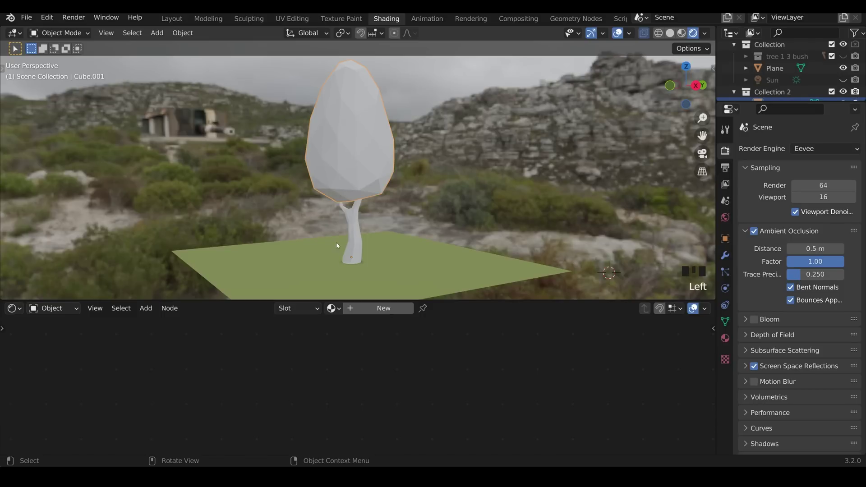
left_click(352, 232)
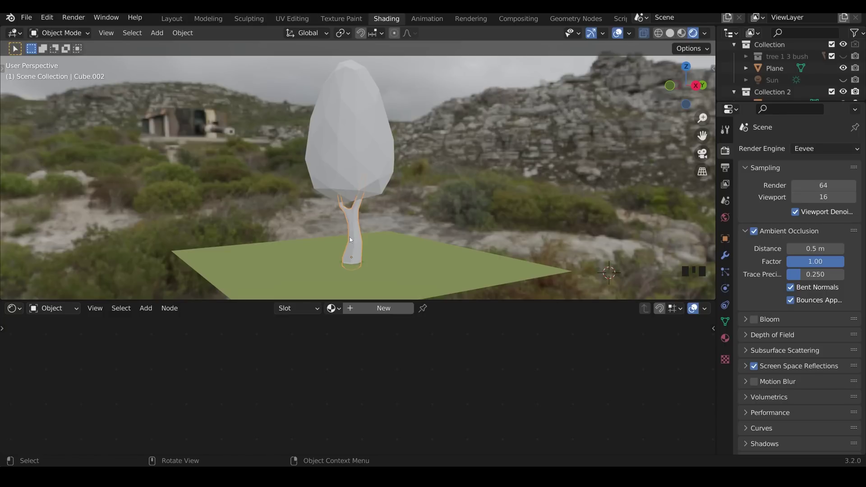
left_click(347, 172)
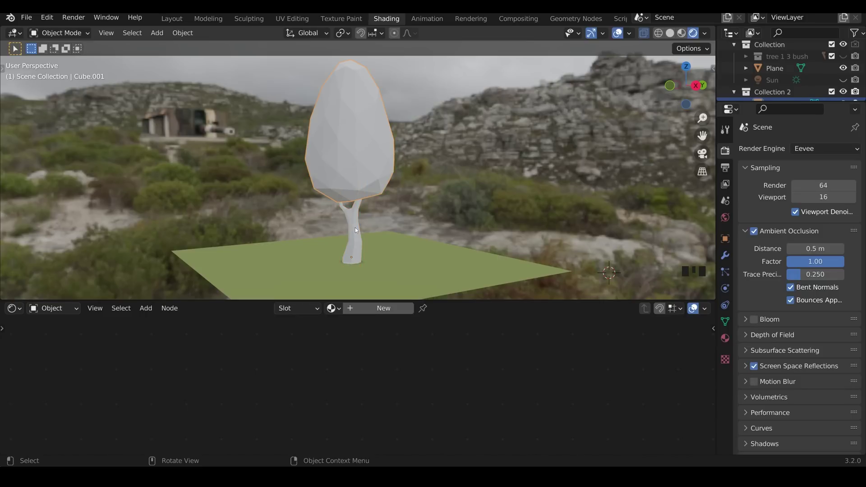
Place the 3D cursor at the base of the foliage where it meets the trunk.
right_click(353, 202, "shift")
middle_click_drag(367, 218, 374, 199)
right_click(369, 192, "shift")
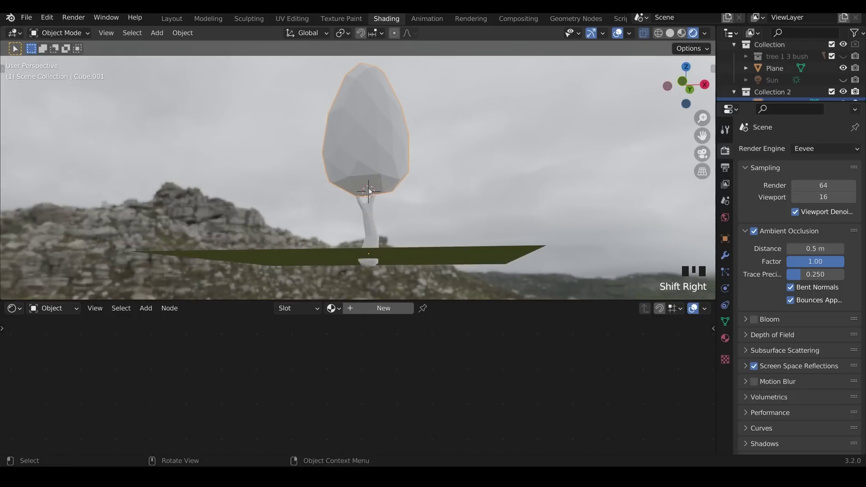
middle_click_drag(397, 197, 357, 206)
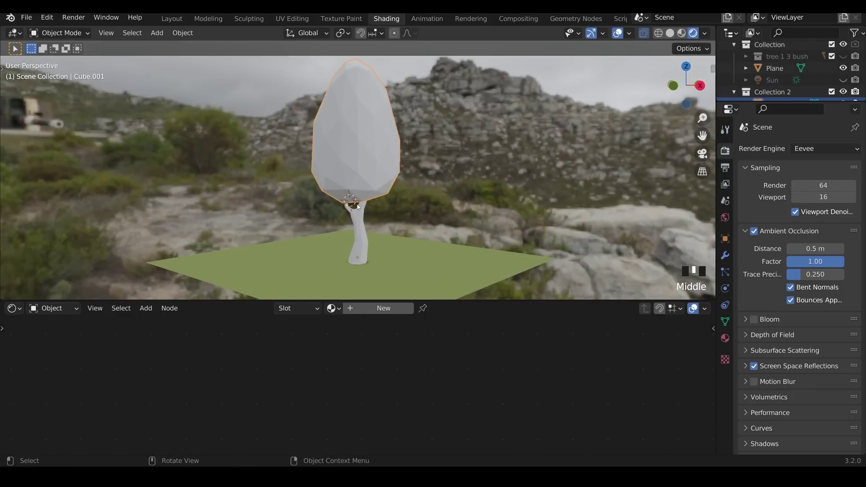
Set the canopy's origin to the 3D cursor and orbit to check it.
right_click(365, 184)
mouse_move(357, 192)
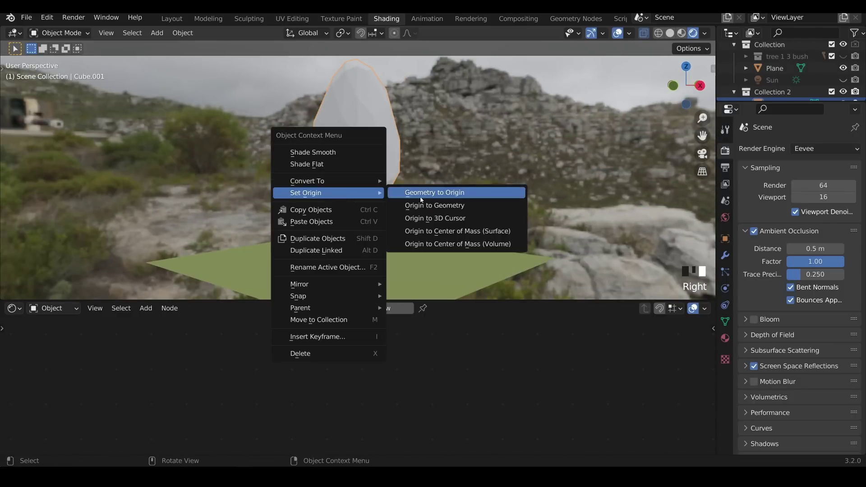
left_click(440, 219)
middle_click_drag(360, 212, 356, 202)
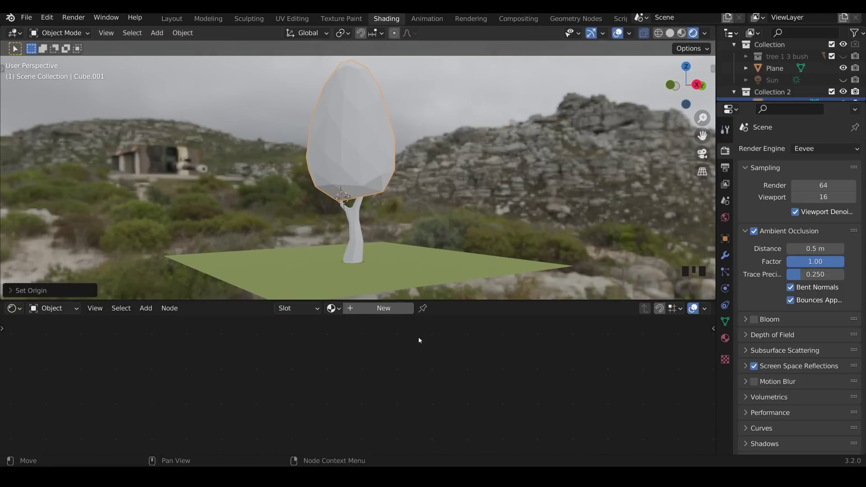
Create a new canopy material with roughness 0.840 and add a Texture Coordinate node.
left_click(383, 308)
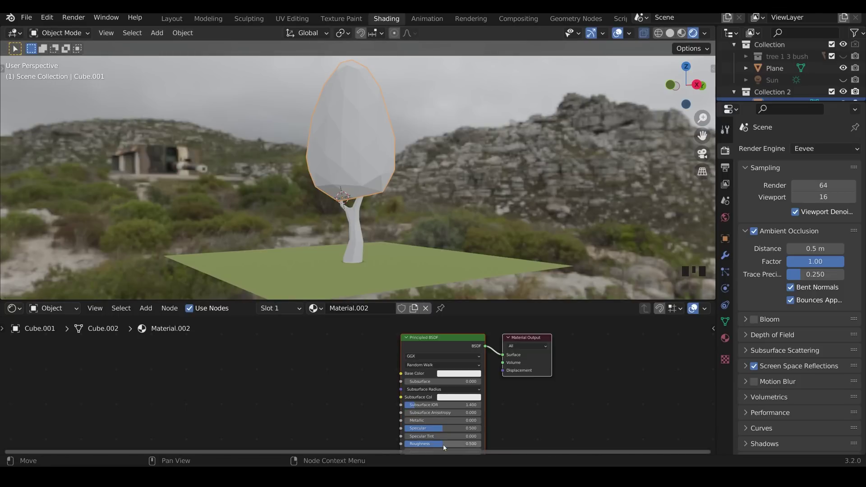
left_click_drag(442, 447, 507, 438)
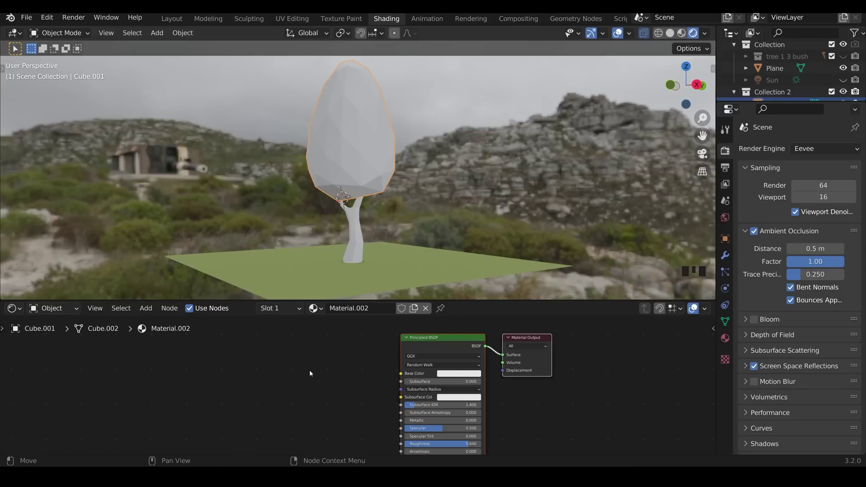
key("shift+a")
mouse_move(311, 373)
mouse_move(295, 352)
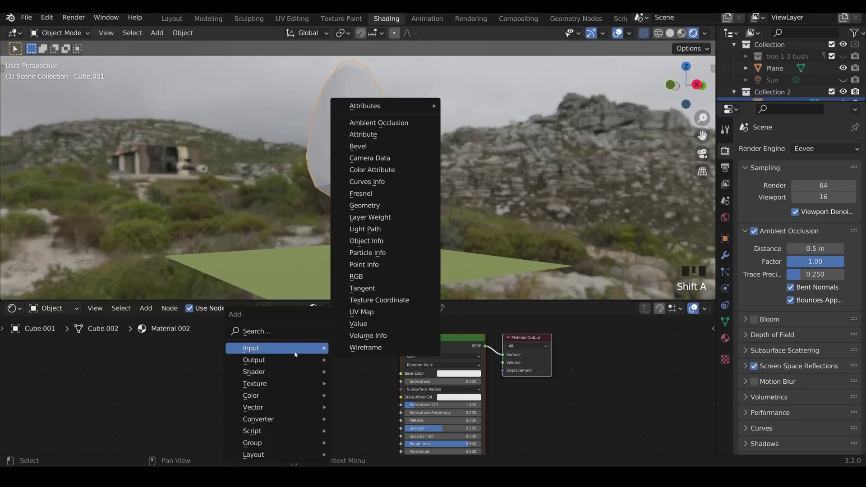
left_click(380, 304)
left_click(176, 359)
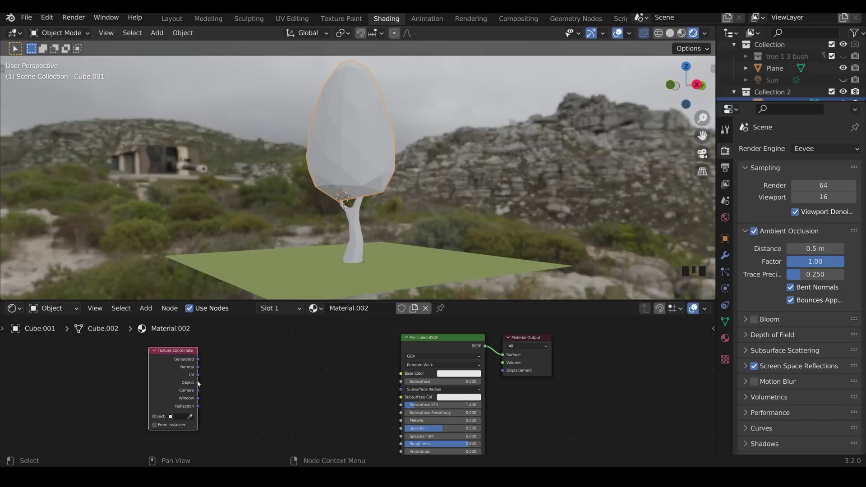
Link the Texture Coordinate Object output to Base Color and inspect the coloured canopy.
left_click_drag(198, 383, 400, 374)
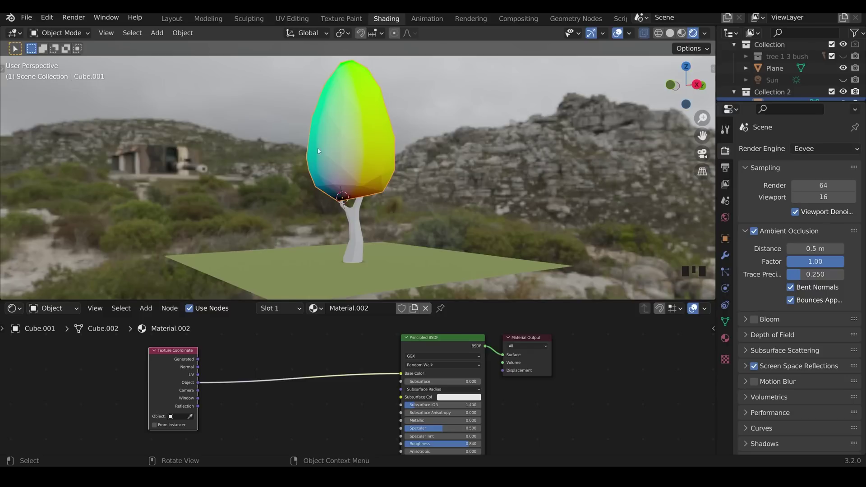
middle_click_drag(382, 179, 425, 189)
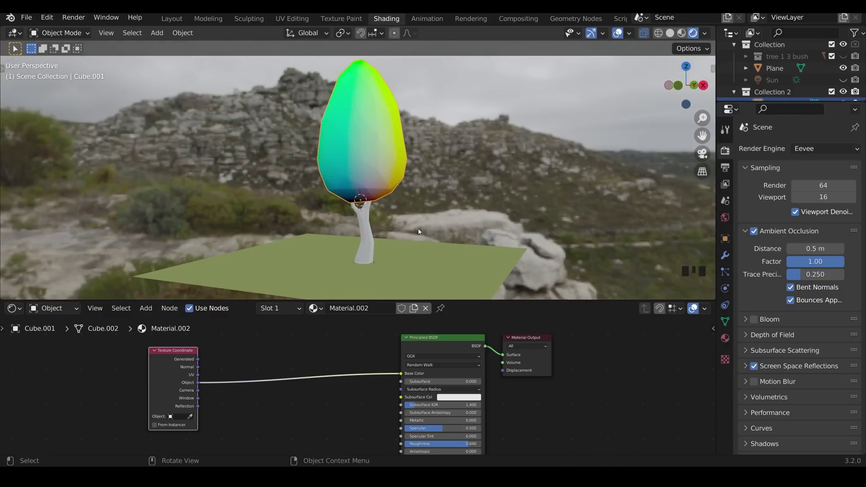
middle_click_drag(419, 231, 334, 203)
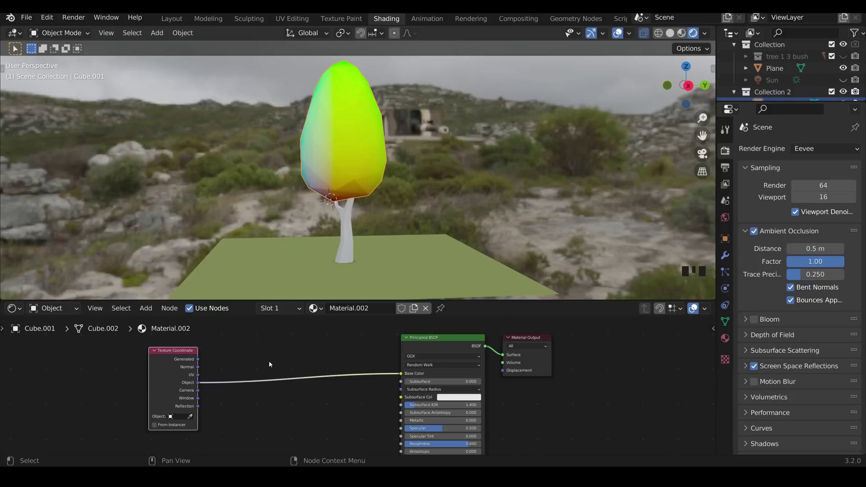
Insert a Separate XYZ node between Object coordinates and Base Color, driving colour from Y.
key("shift+a")
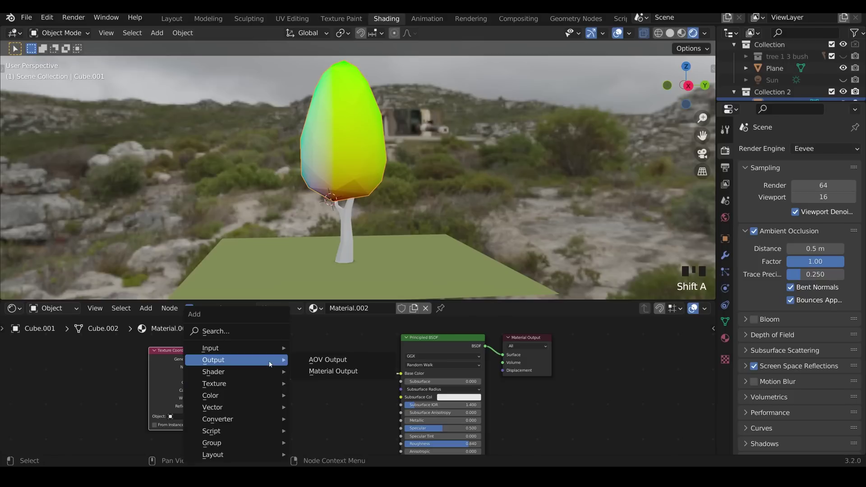
mouse_move(250, 419)
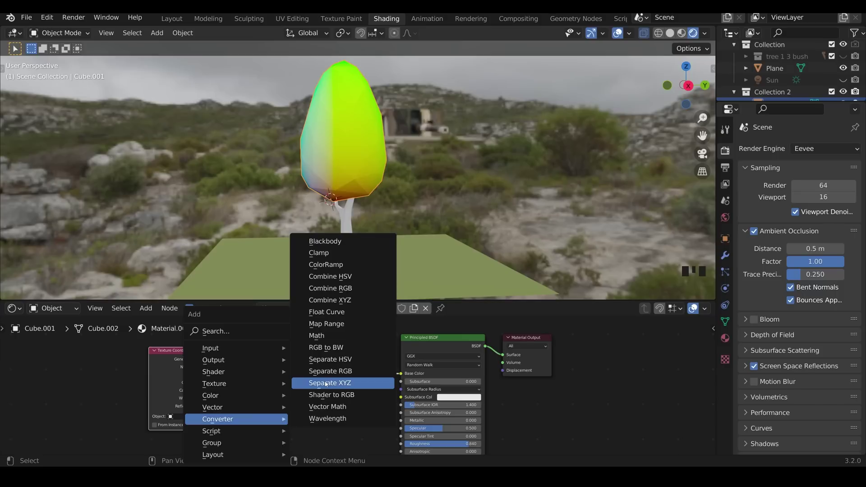
left_click(217, 331)
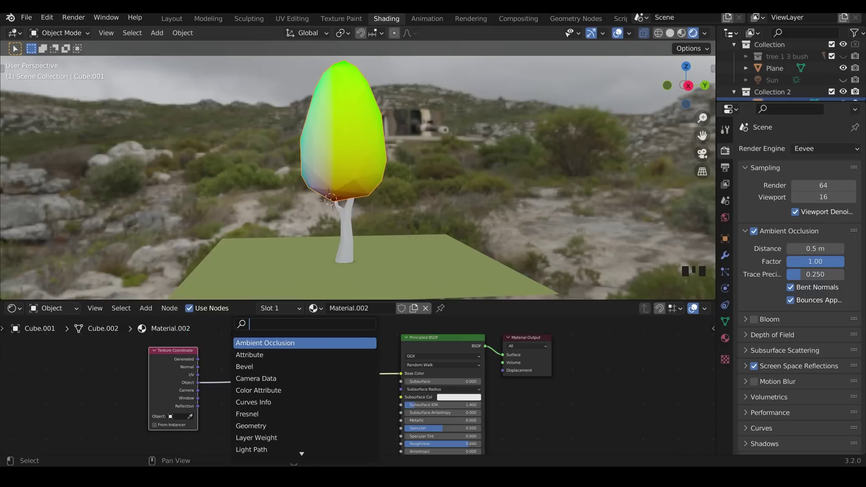
type("sep")
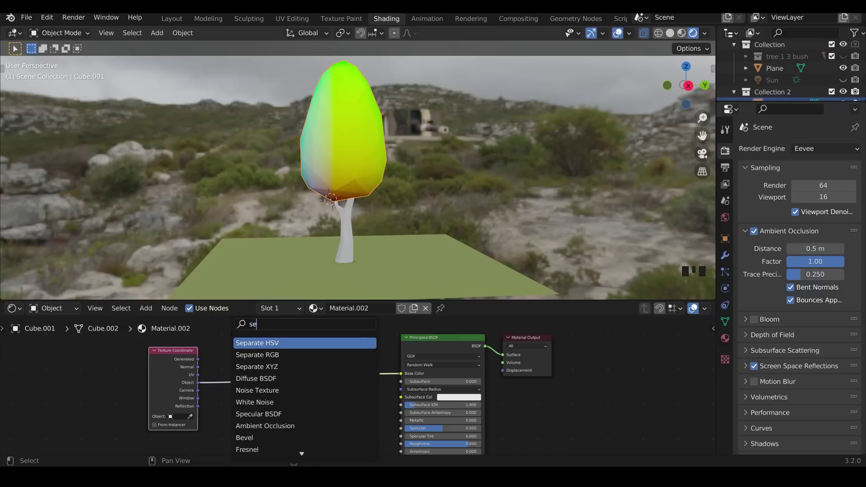
left_click(255, 366)
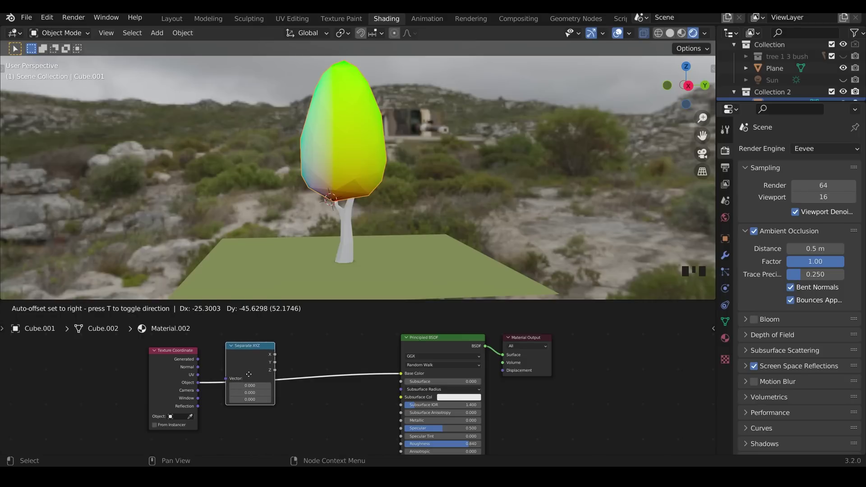
left_click(252, 375)
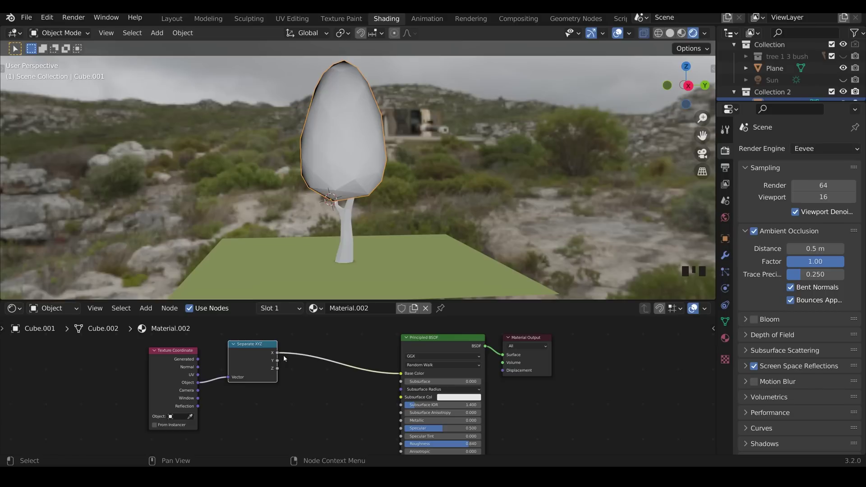
middle_click_drag(361, 203, 299, 197)
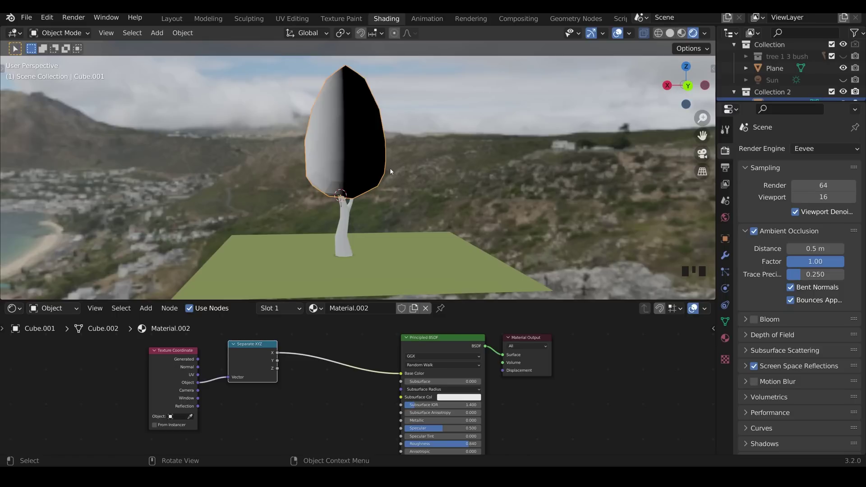
left_click_drag(277, 360, 401, 374)
middle_click_drag(300, 215, 342, 205)
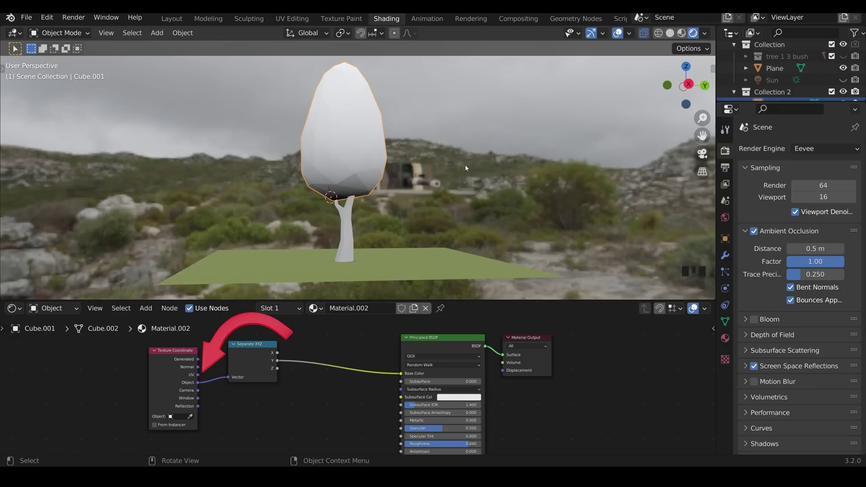
Show the canopy's transforms in the sidebar and apply its 90° rotation.
left_click(713, 68)
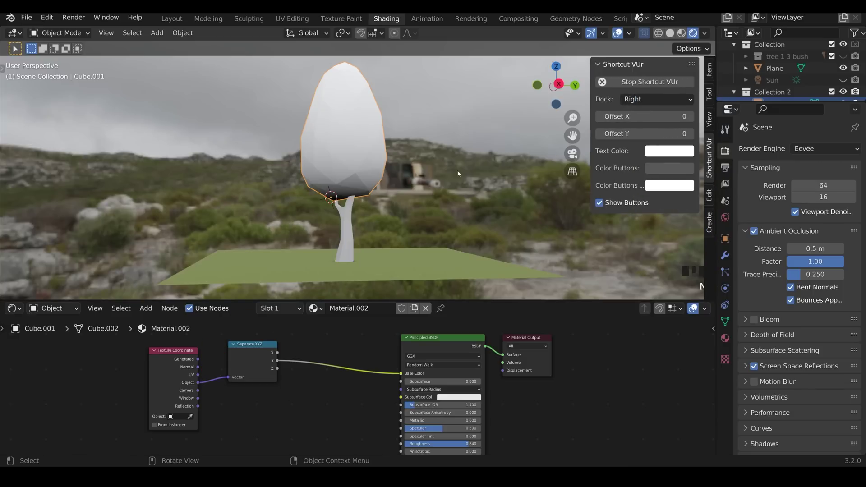
left_click(711, 73)
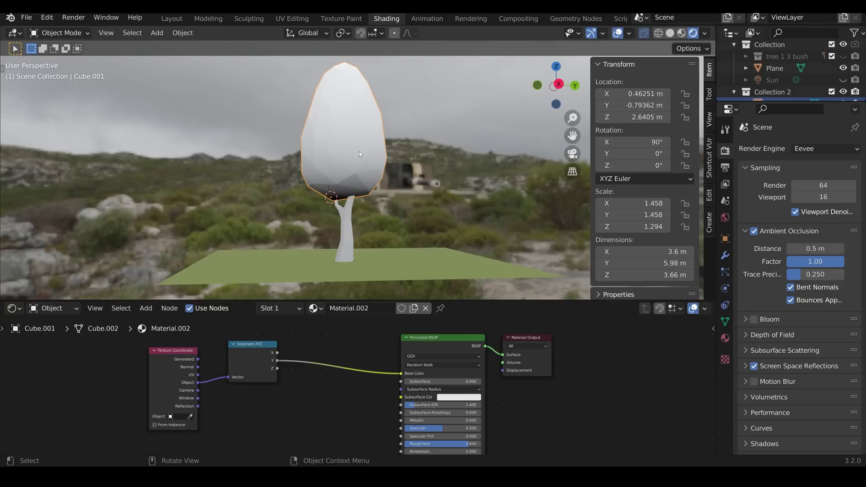
key("ctrl+a")
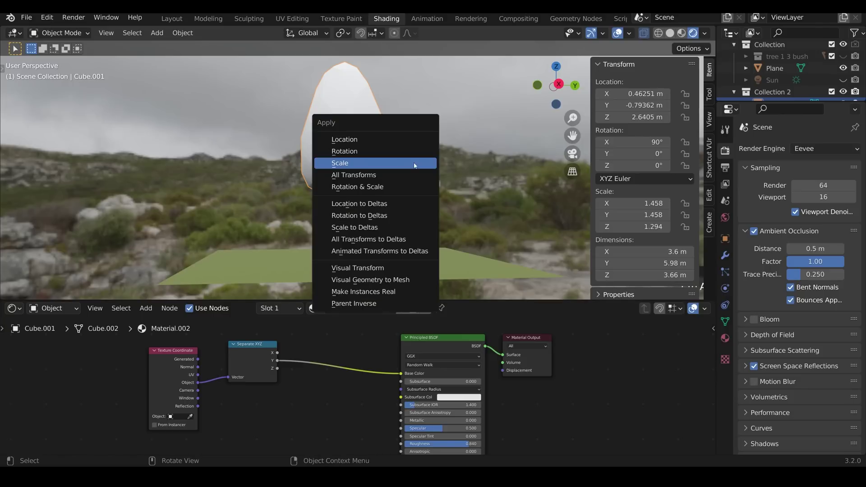
left_click(347, 151)
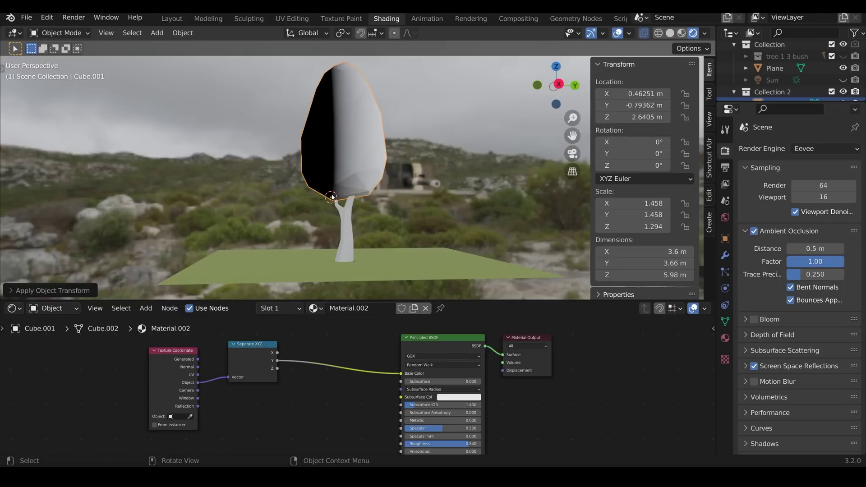
Set the canopy's origin to the 3D cursor.
middle_click_drag(330, 199, 344, 195)
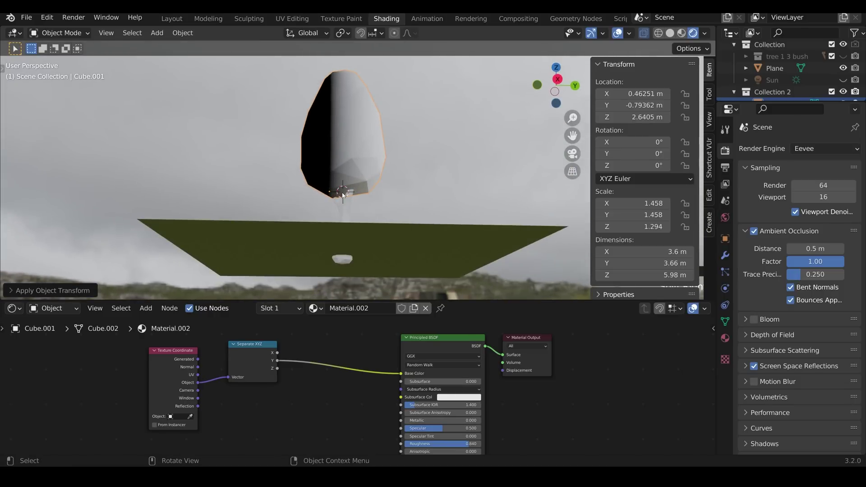
right_click(359, 181)
mouse_move(359, 181)
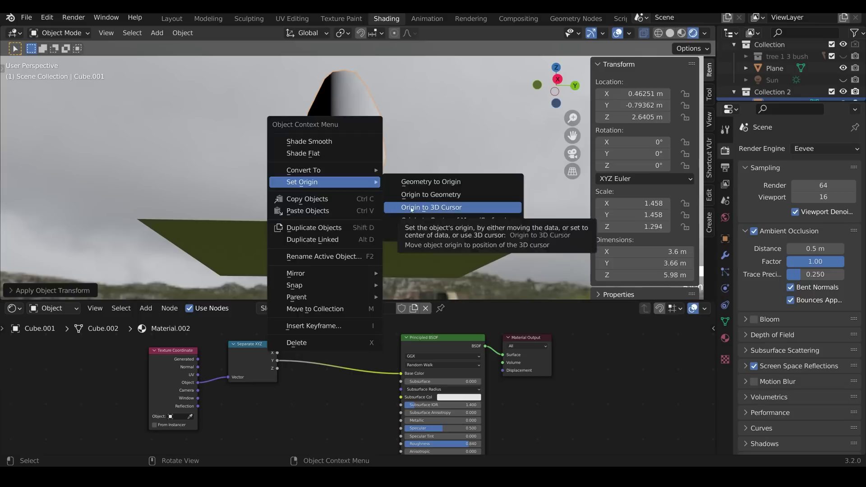
left_click(411, 208)
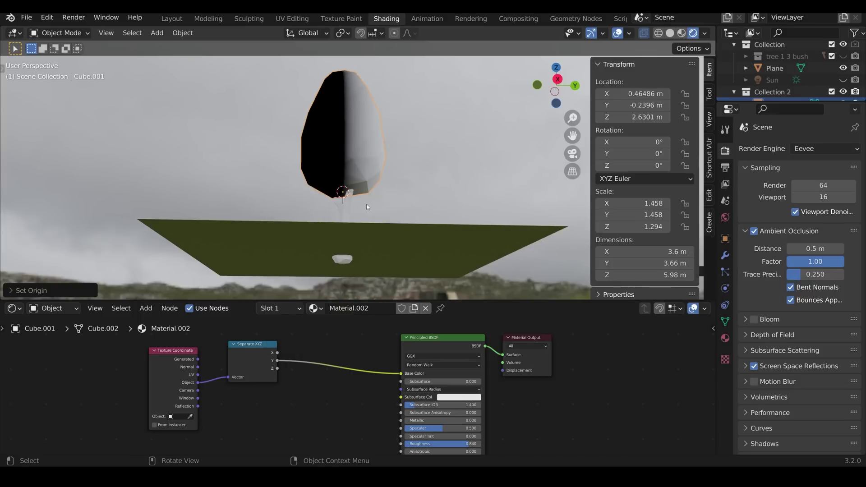
Route Separate XYZ's Z into Base Color through a ColorRamp, sliding its black stop right.
left_click_drag(277, 368, 401, 373)
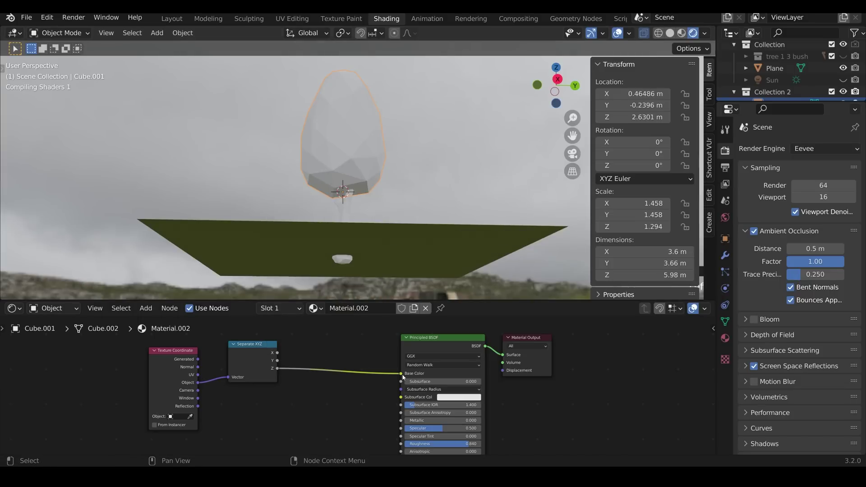
middle_click_drag(397, 243, 387, 206)
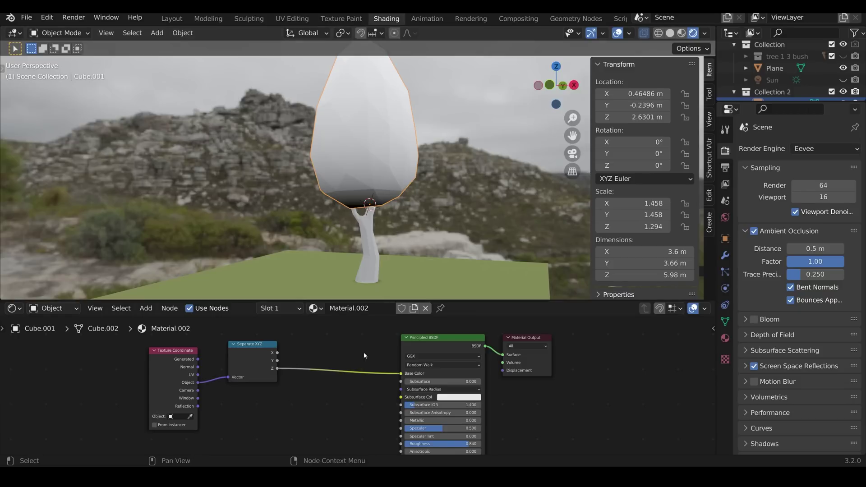
key("shift+a")
mouse_move(358, 375)
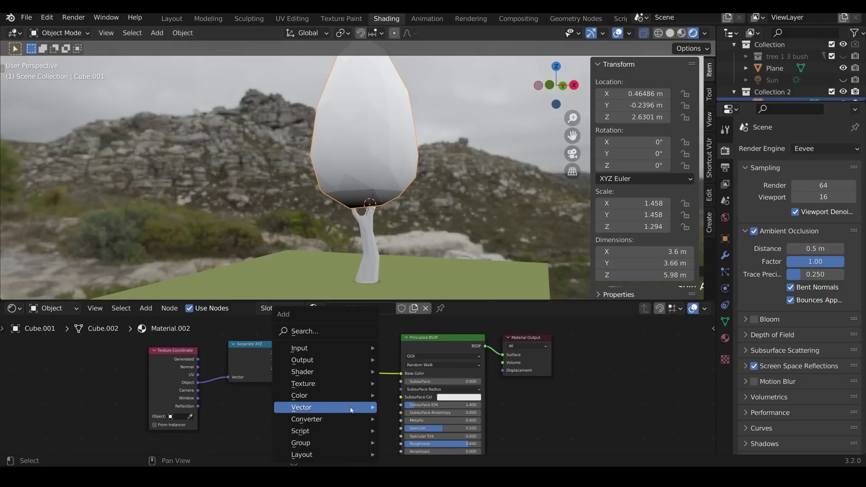
mouse_move(361, 419)
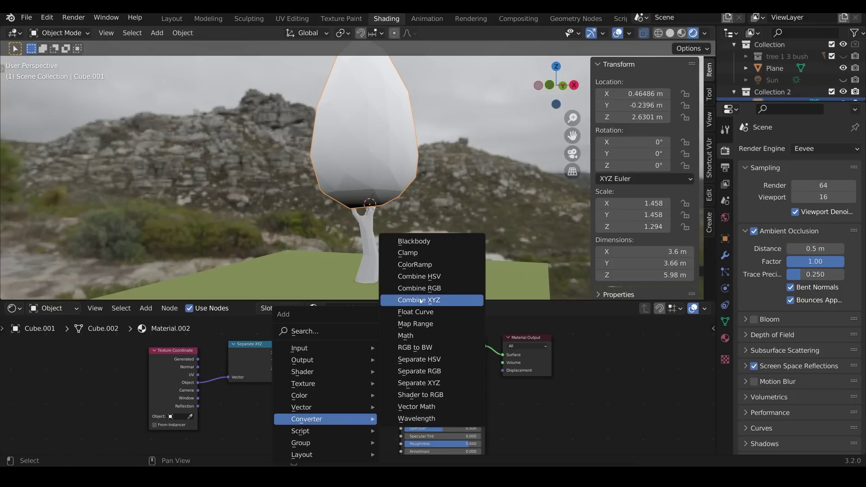
left_click(418, 268)
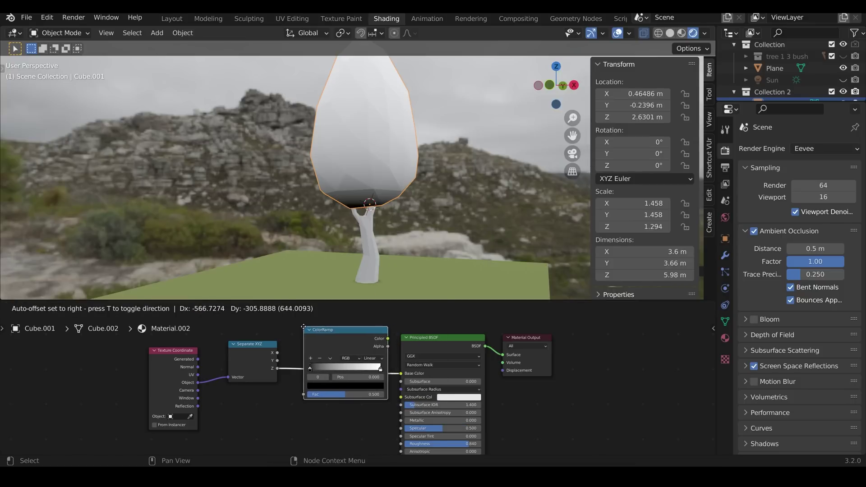
left_click(311, 369)
left_click_drag(311, 369, 391, 373)
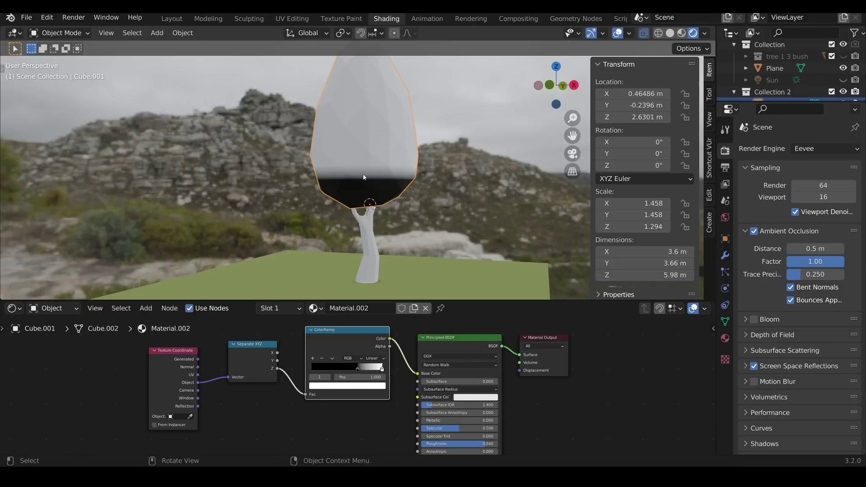
Move the ColorRamp black stop to 0.561, keeping Linear interpolation after trying B-Spline.
scroll(373, 392, "up", 3)
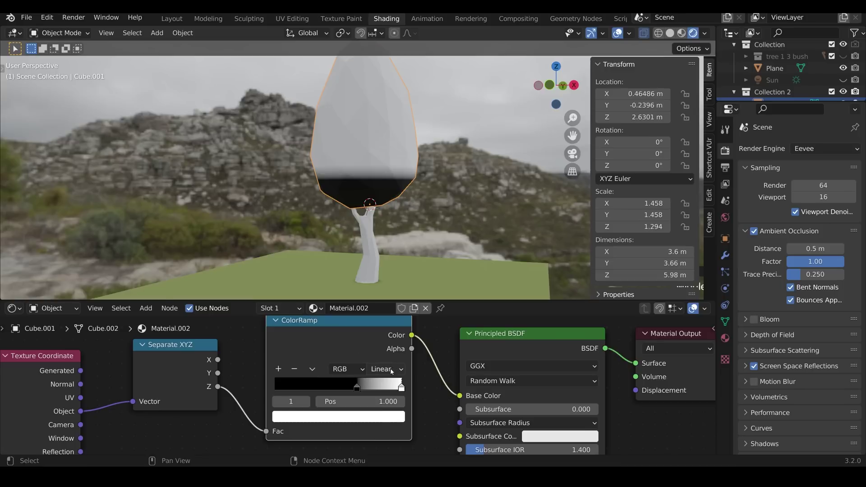
left_click(391, 370)
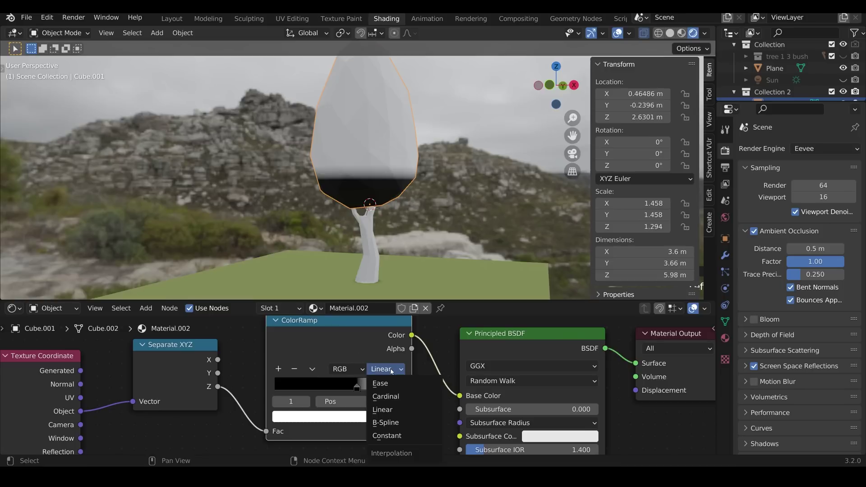
left_click(388, 422)
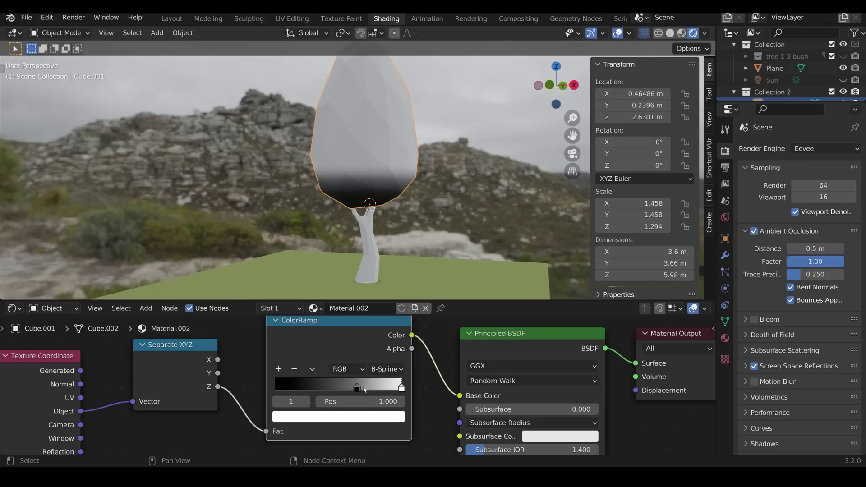
mouse_move(357, 388)
left_mouse_down()
mouse_move(336, 388)
mouse_move(360, 388)
mouse_move(346, 388)
left_mouse_up()
left_click(387, 369)
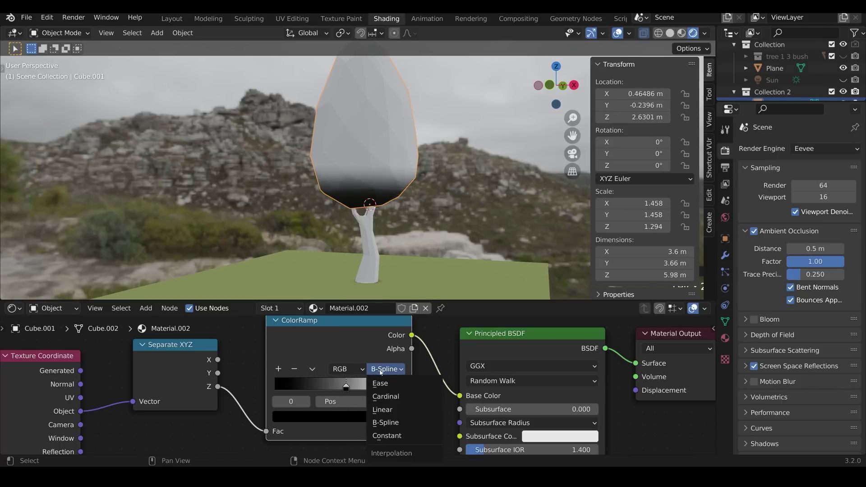
left_click(382, 409)
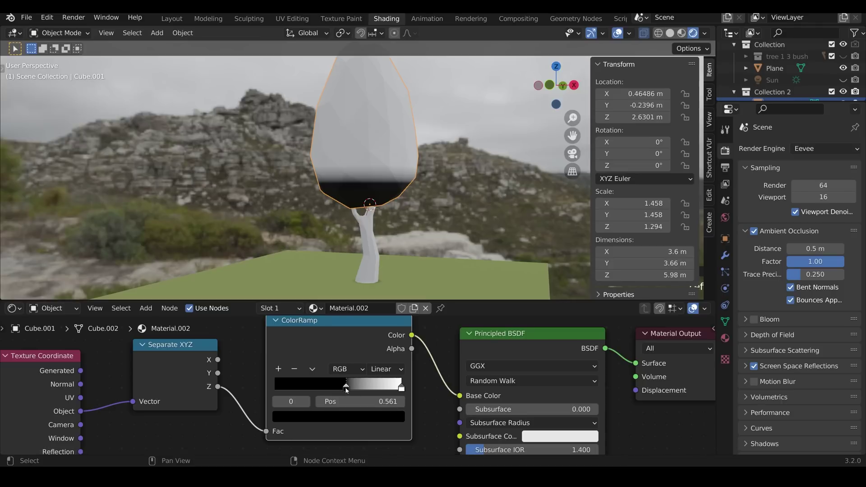
Make the ColorRamp's bottom stop a dark olive green.
left_click(340, 416)
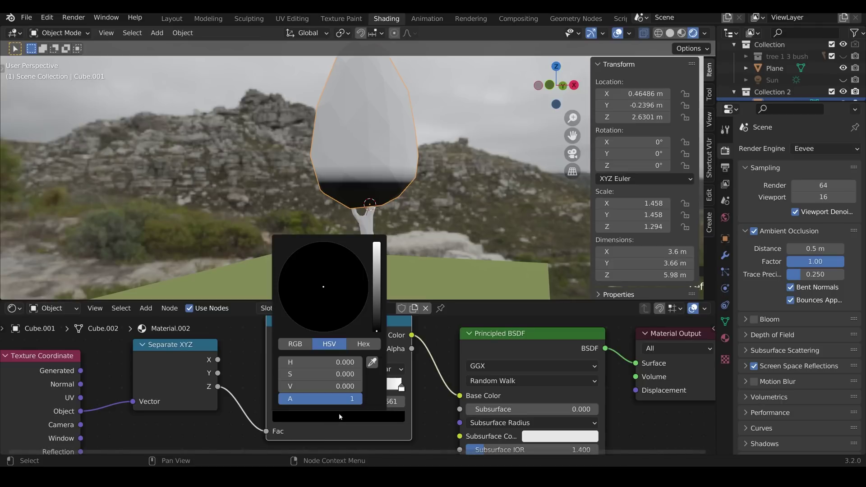
left_click(377, 311)
mouse_move(323, 288)
left_mouse_down()
mouse_move(285, 296)
mouse_move(284, 306)
left_mouse_up()
left_click(377, 306)
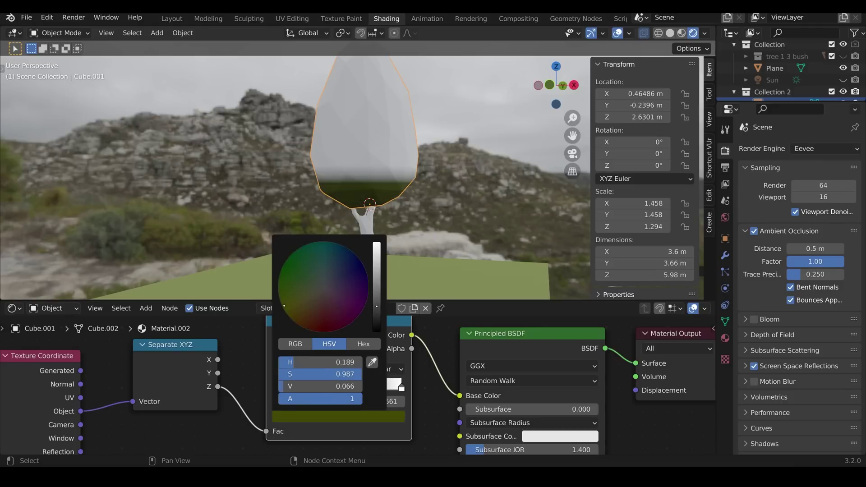
left_click_drag(377, 306, 377, 304)
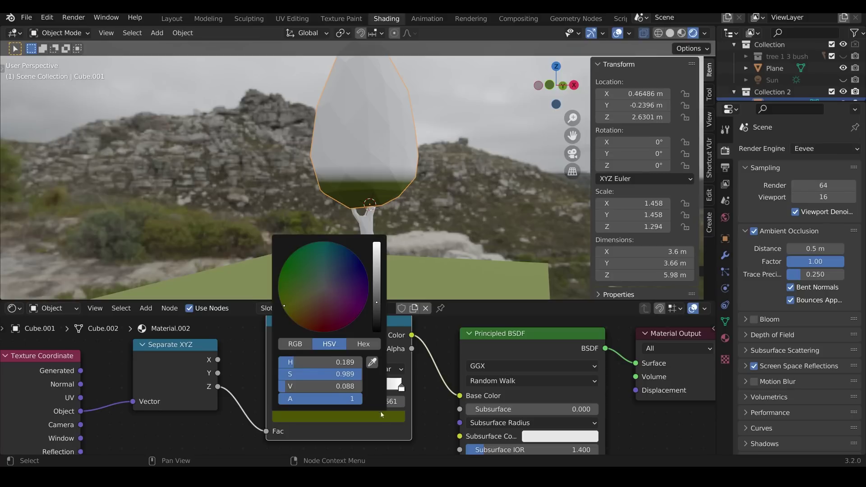
left_click(405, 387)
Make the top stop a bright yellow-green and orbit to check the canopy.
left_click(338, 416)
left_click_drag(324, 322, 284, 308)
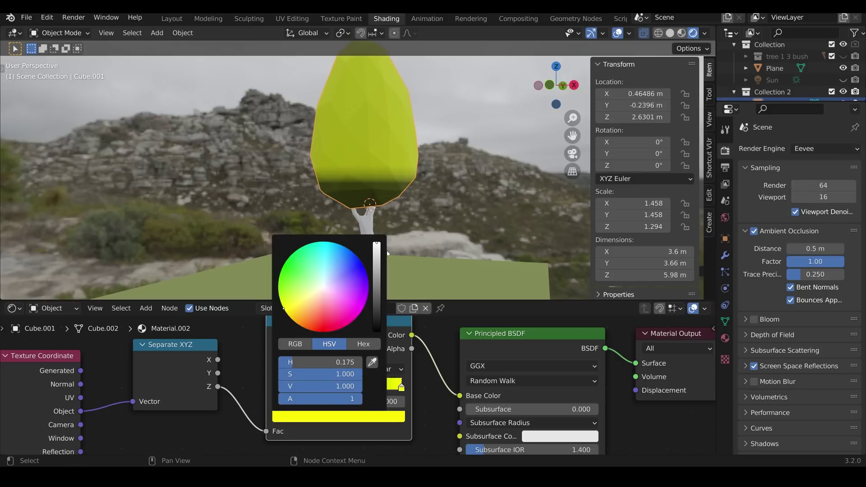
left_click_drag(376, 245, 376, 262)
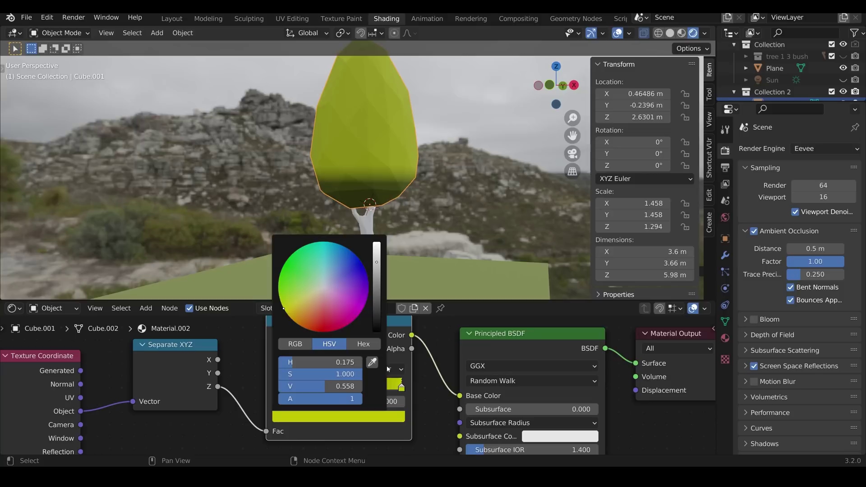
middle_click_drag(361, 253, 381, 337)
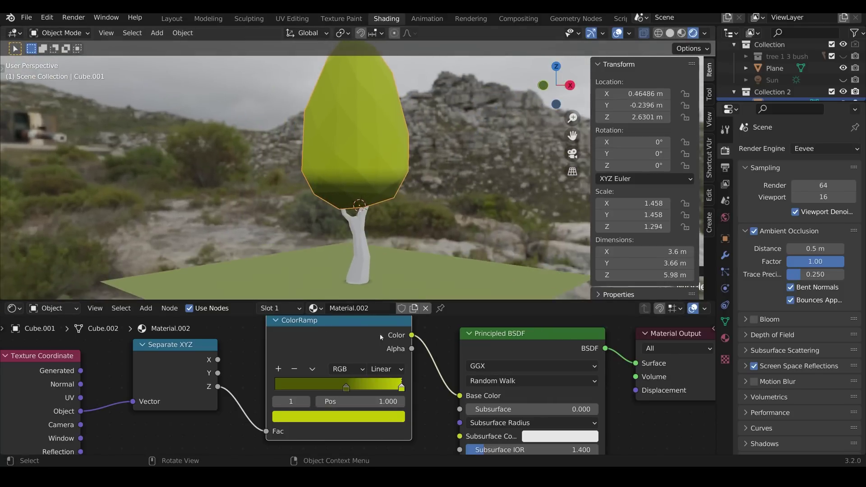
Add a third ColorRamp stop and position the stops at about 0.247, 0.625 and 1.0.
left_click_drag(346, 387, 334, 390)
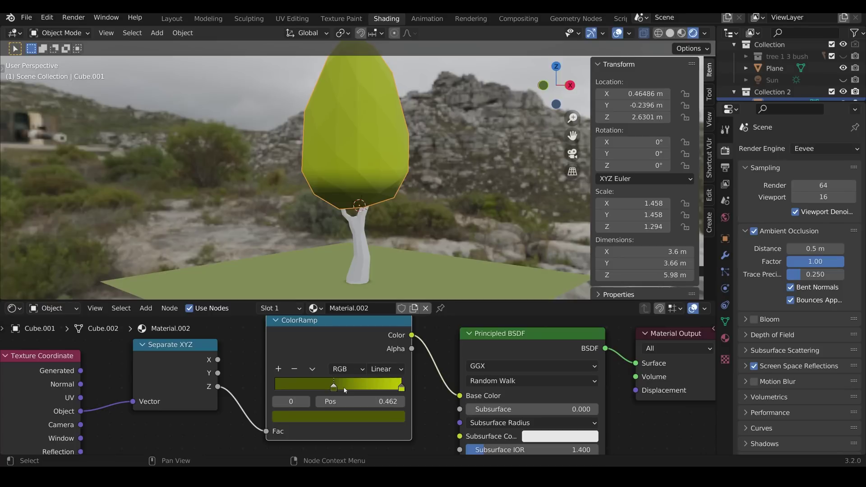
left_click(278, 369)
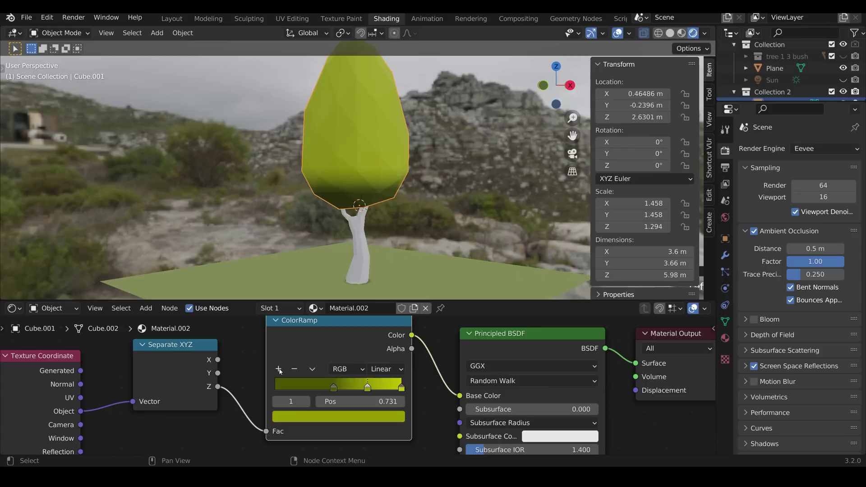
left_click_drag(369, 390, 395, 391)
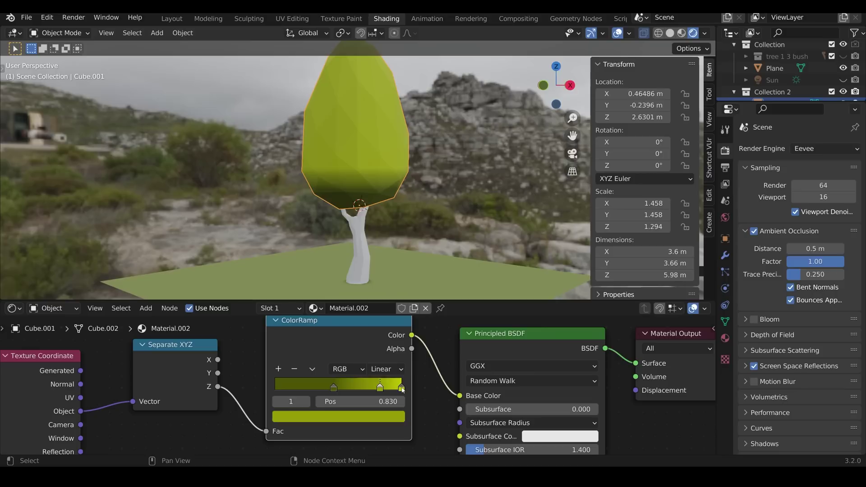
left_click_drag(333, 388, 308, 389)
left_click_drag(379, 388, 362, 389)
mouse_move(433, 180)
middle_mouse_down()
mouse_move(458, 174)
mouse_move(424, 173)
middle_mouse_up()
scroll(446, 169, "down", 3)
mouse_move(362, 388)
left_mouse_down()
mouse_move(334, 389)
mouse_move(355, 388)
left_mouse_up()
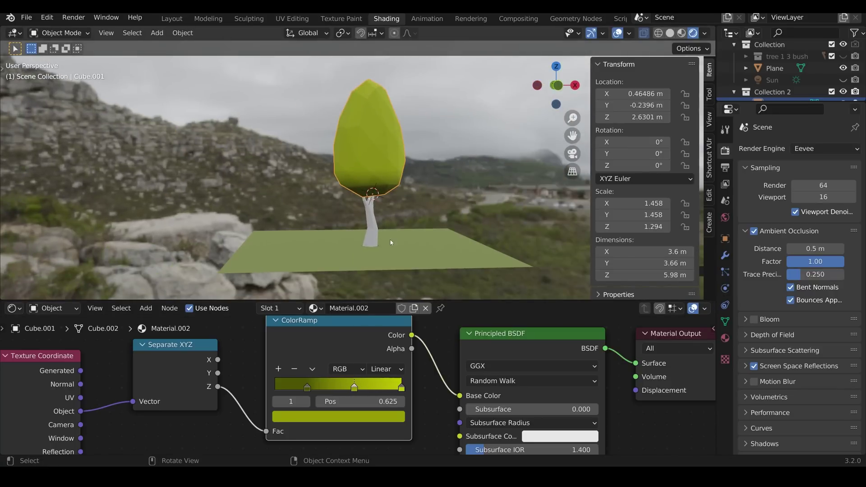
Select the trunk and give it a new material.
left_click(376, 228)
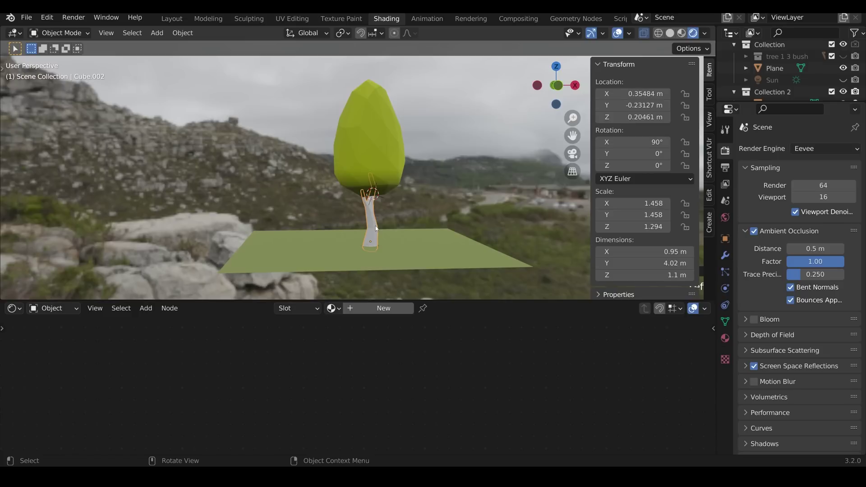
left_click(391, 308)
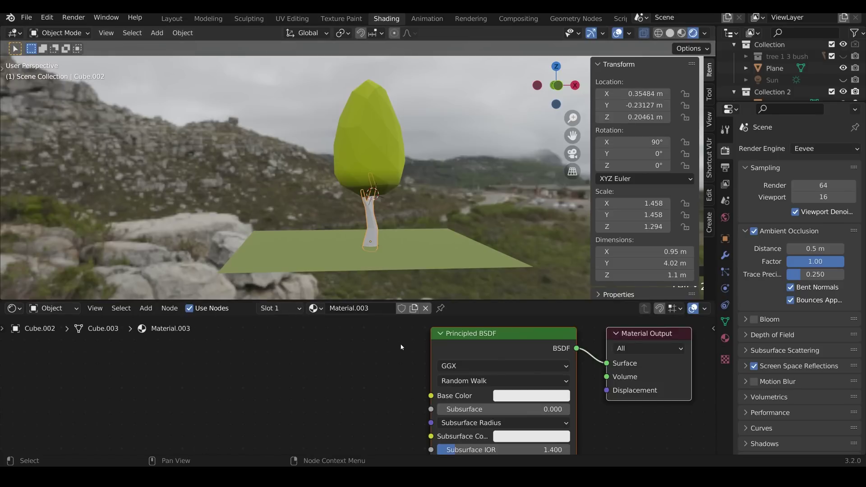
scroll(399, 343, "down", 3)
scroll(462, 388, "up", 2)
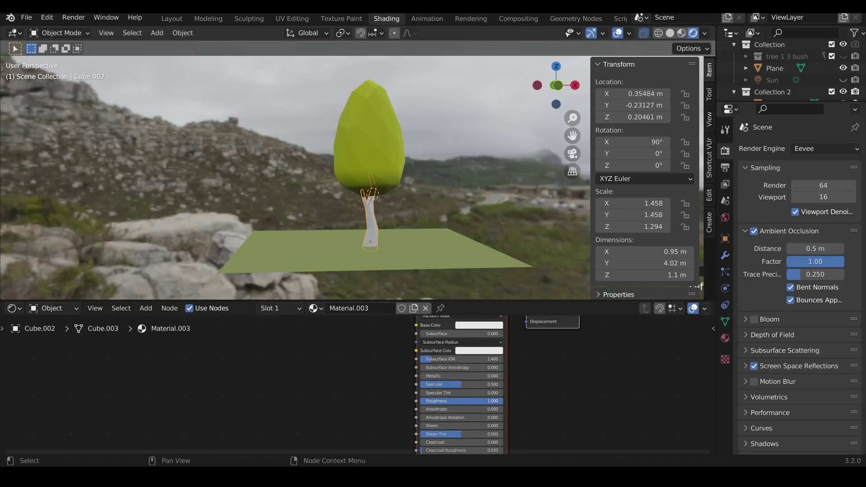
Copy the canopy's Texture Coordinate, Separate XYZ and ColorRamp nodes into the trunk material, feeding Base Color.
left_click(368, 135)
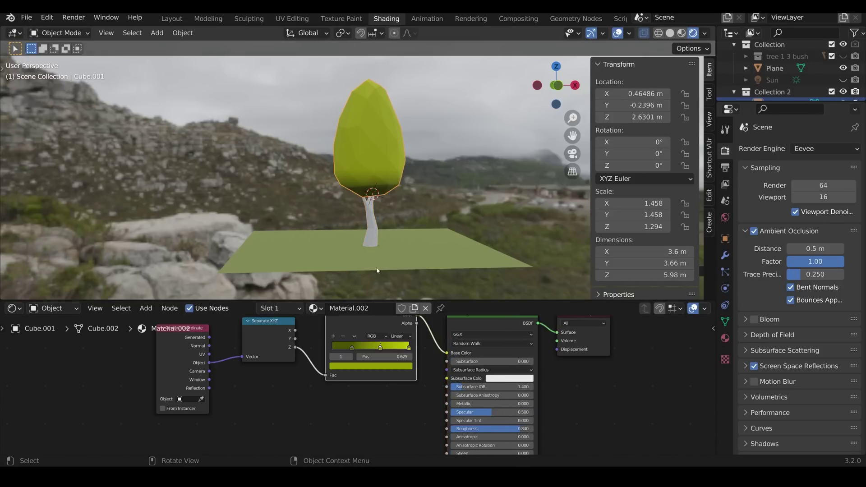
left_click_drag(131, 362, 388, 428)
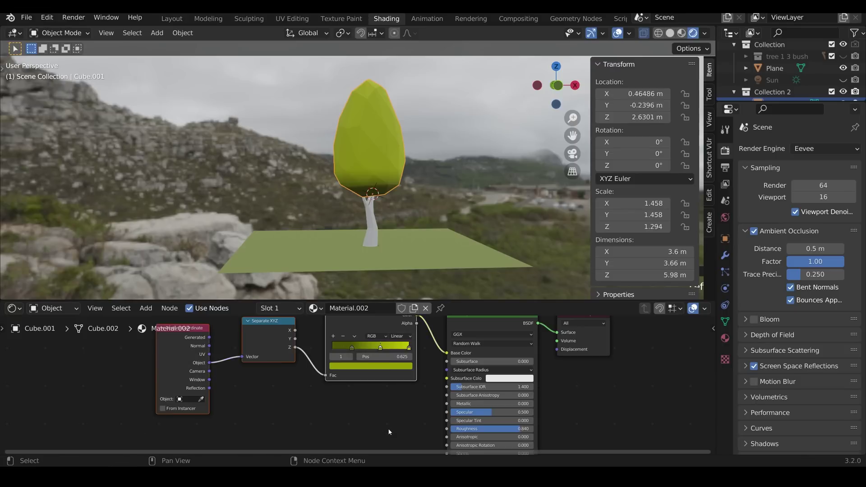
left_click(372, 228)
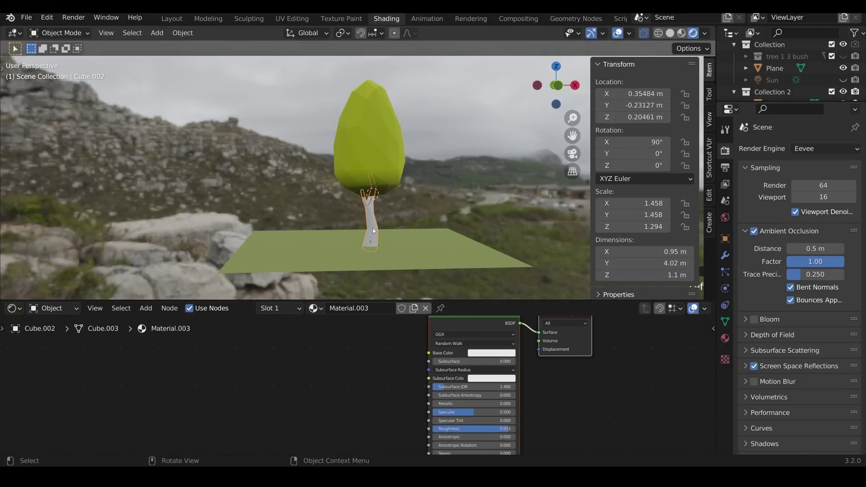
key("ctrl+v")
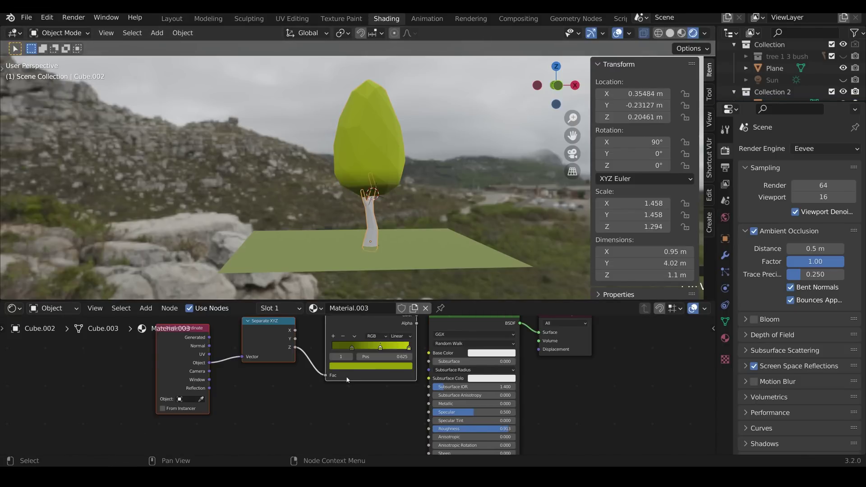
left_click_drag(348, 380, 321, 407)
left_click_drag(390, 342, 431, 353)
scroll(395, 252, "up", 3)
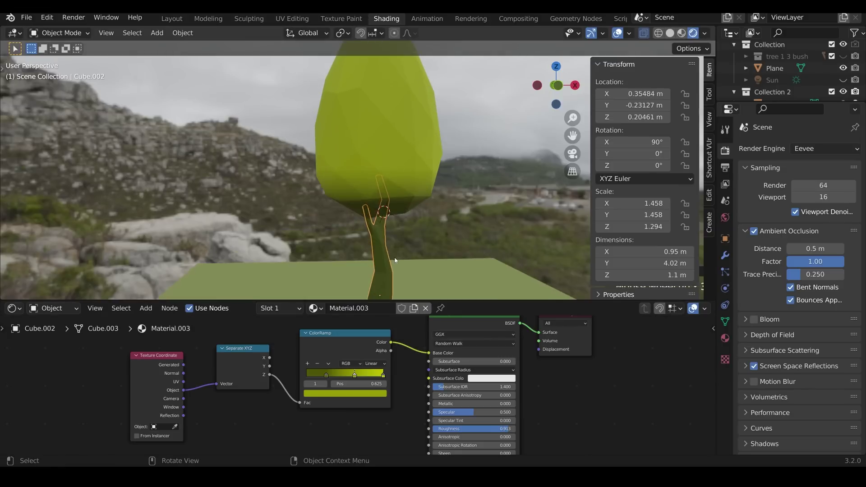
middle_click_drag(395, 261, 384, 233)
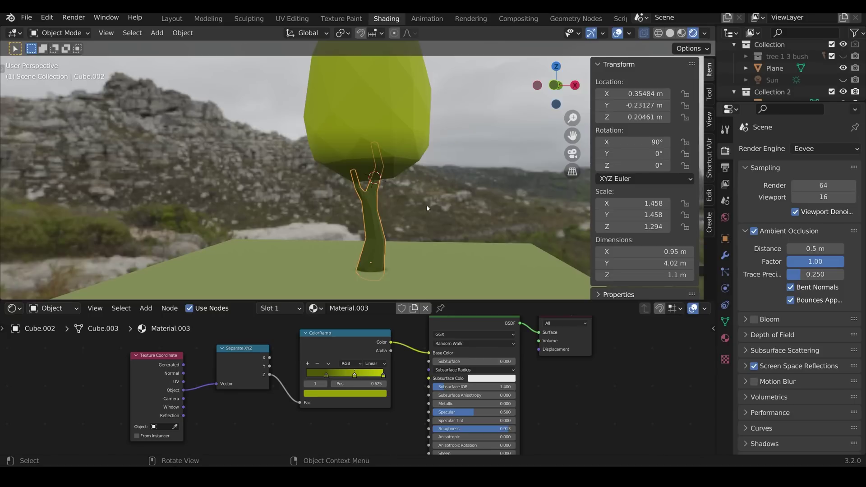
Apply the trunk's rotation and set the bottom ramp stop to dark reddish-brown.
key("ctrl+a")
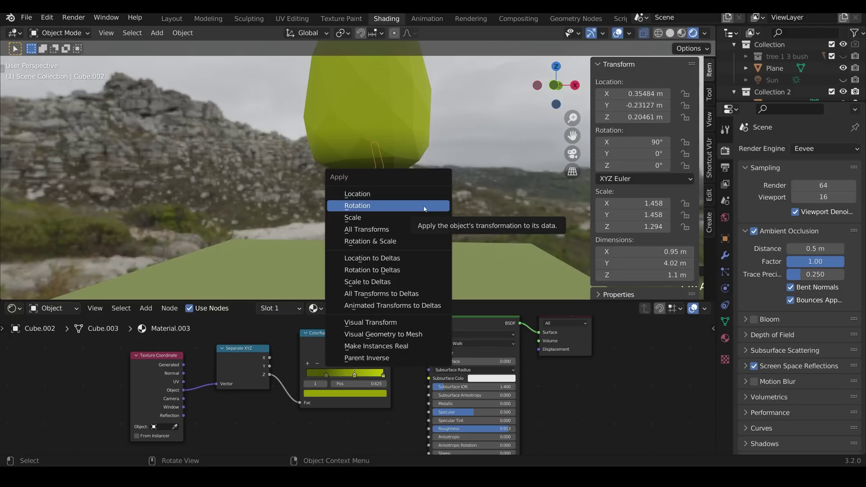
left_click(426, 205)
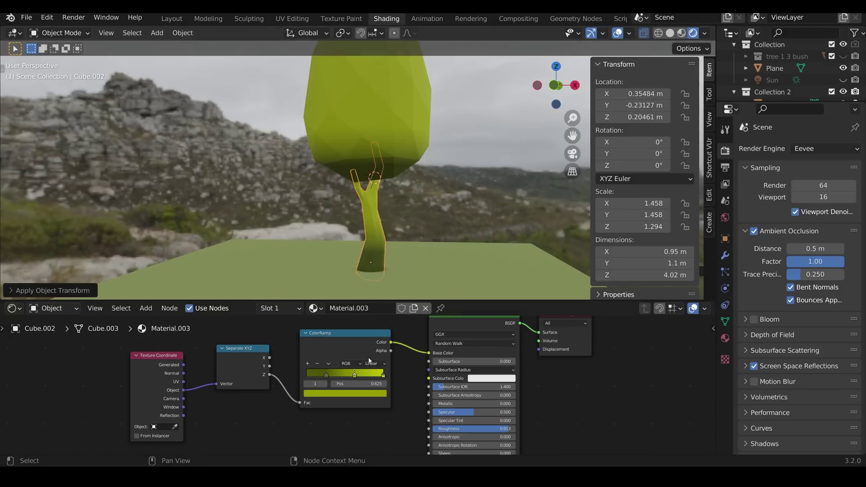
left_click(326, 375)
left_click(345, 394)
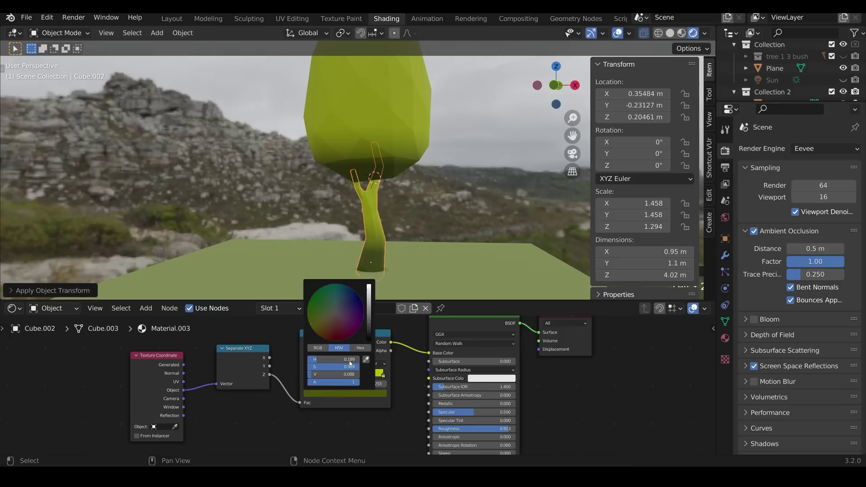
scroll(361, 317, "down", 3)
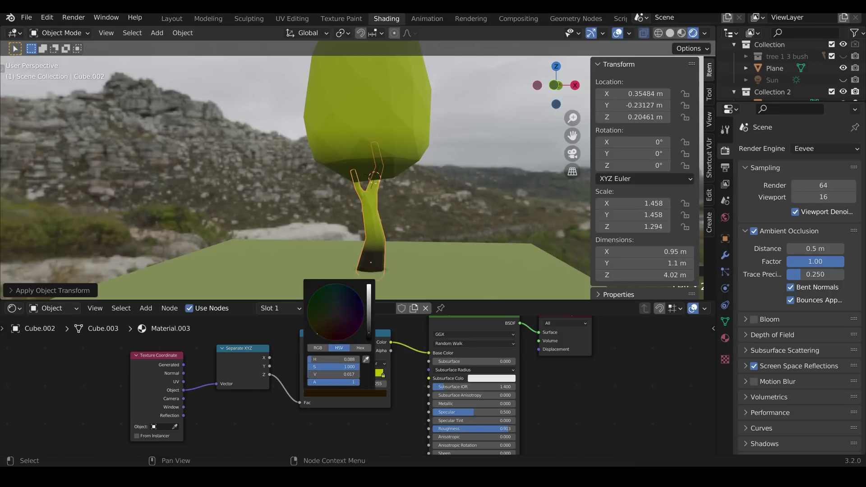
scroll(361, 318, "up", 3)
left_click_drag(331, 332, 322, 336)
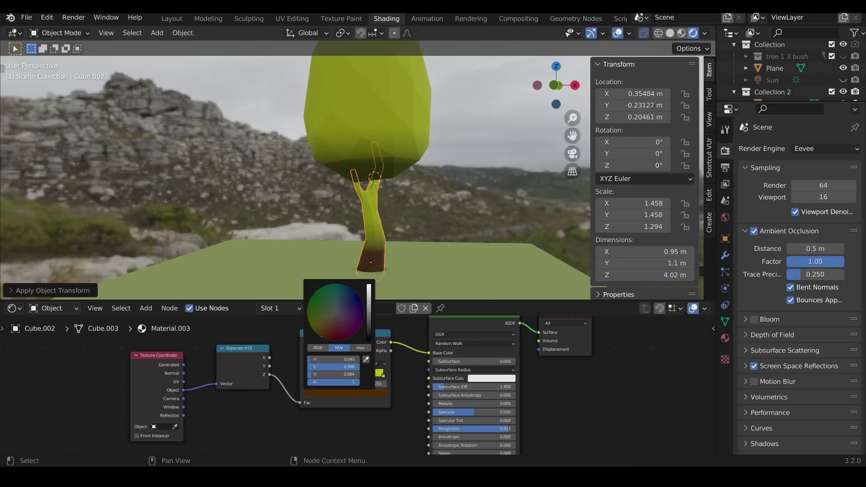
Delete the middle ramp stop and make the top stop an orange-brown.
left_click(355, 375)
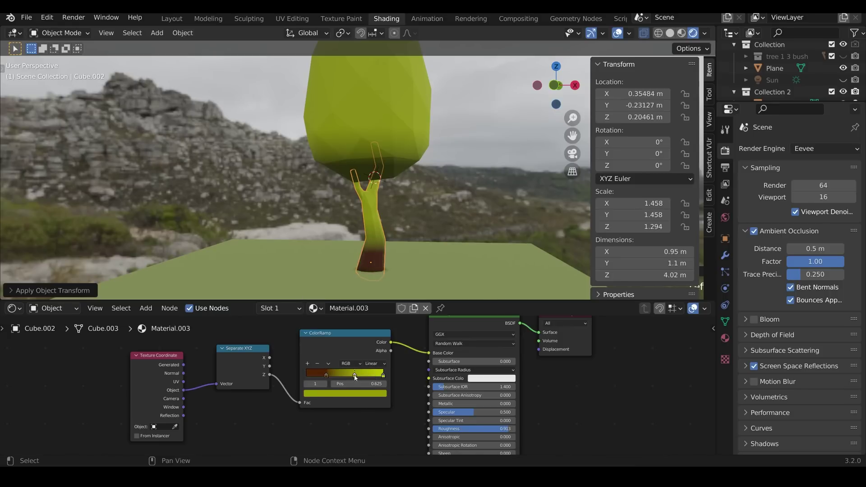
left_click(318, 364)
left_click(383, 375)
left_click(364, 395)
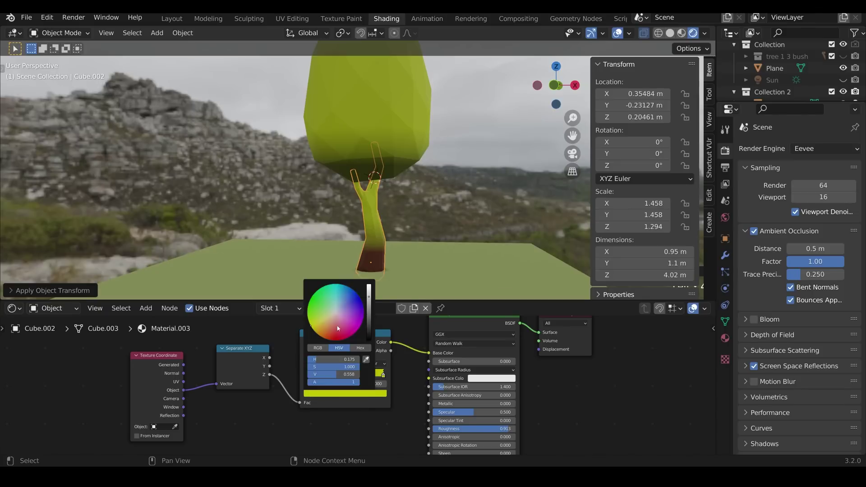
left_click(324, 332)
scroll(356, 313, "down", 3)
middle_click_drag(393, 190, 312, 229)
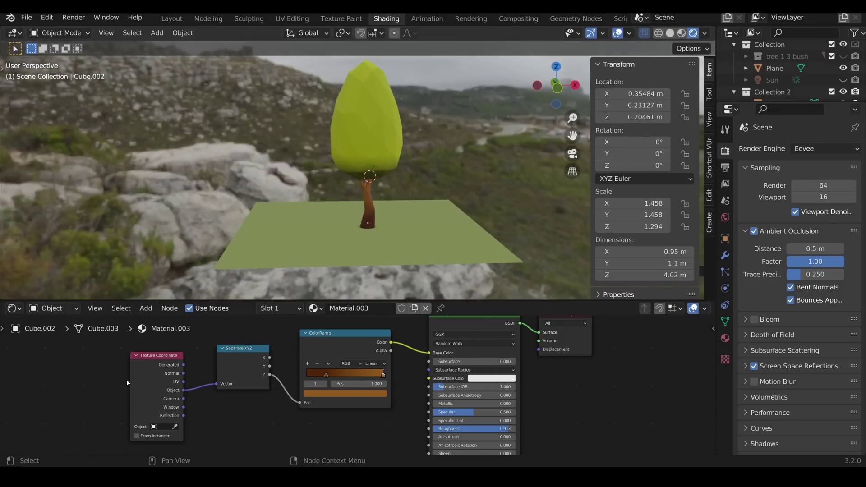